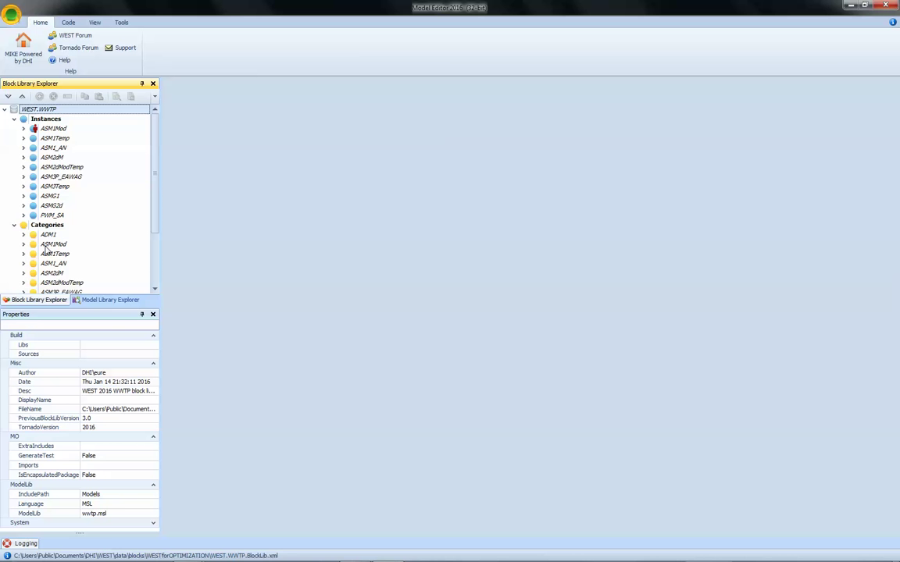
Open the Default conversion model of the ASM1Mod category in the block library.
{"action": "left_click", "coordinate": [24, 245]}
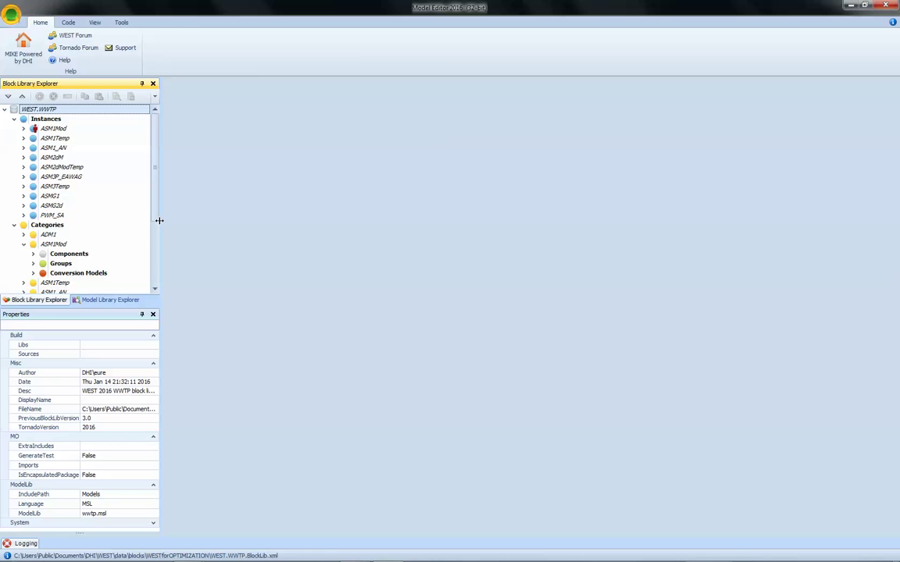
{"action": "left_click_drag", "start_coordinate": [159, 221], "coordinate": [156, 234]}
{"action": "scroll", "coordinate": [94, 233], "scroll_direction": "down", "scroll_amount": 1}
{"action": "left_click", "coordinate": [32, 225]}
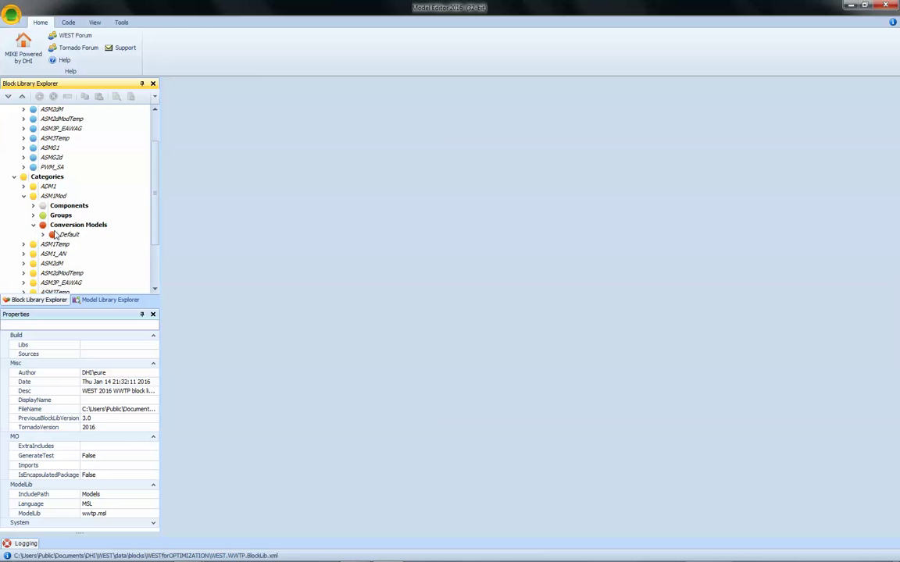
{"action": "left_click", "coordinate": [68, 235]}
{"action": "double_click", "coordinate": [68, 234]}
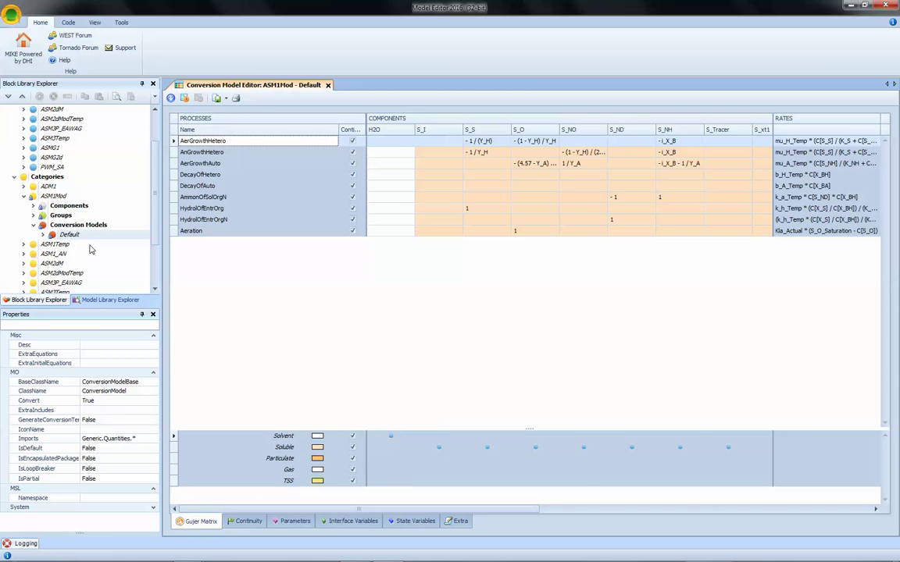
Insert the factor state.I_S_xt1 after state.mu_A_Temp in the AerGrowthAuto process rate, multiplied with the remaining terms.
{"action": "key", "text": "alt+Tab"}
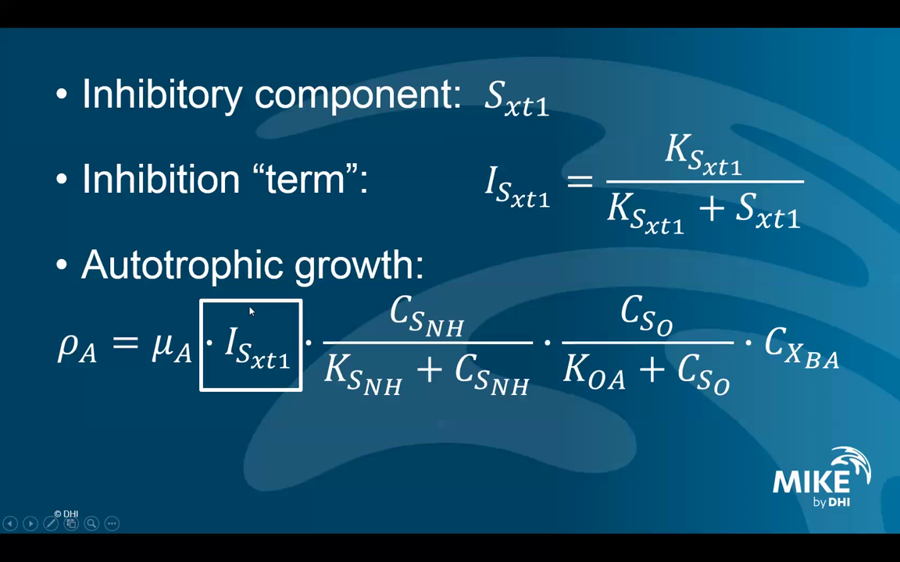
{"action": "key", "text": "alt+Tab"}
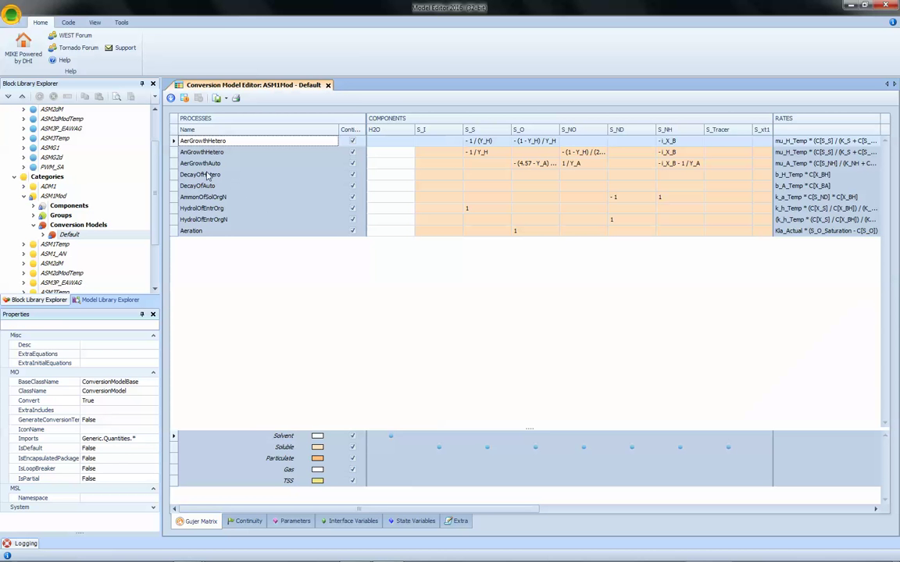
{"action": "left_click", "coordinate": [178, 163]}
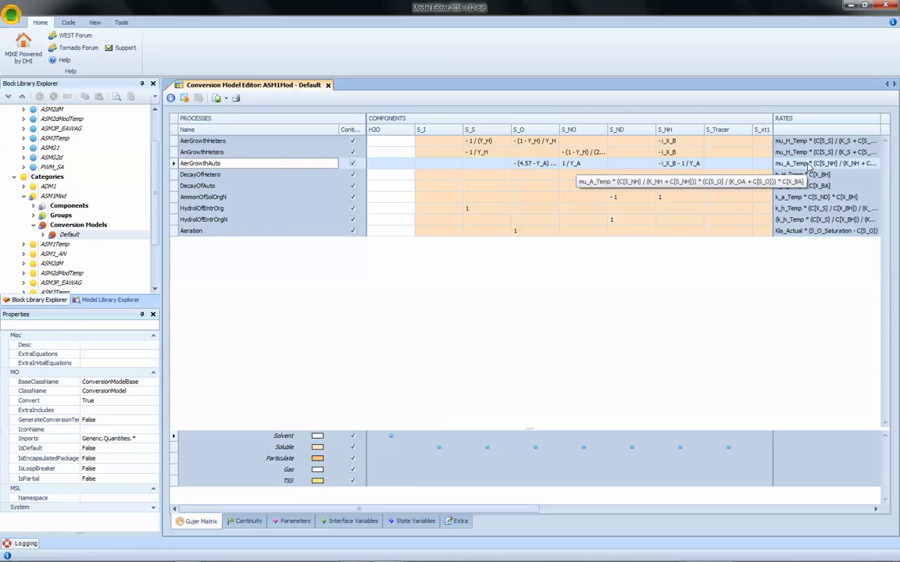
{"action": "left_click", "coordinate": [808, 166]}
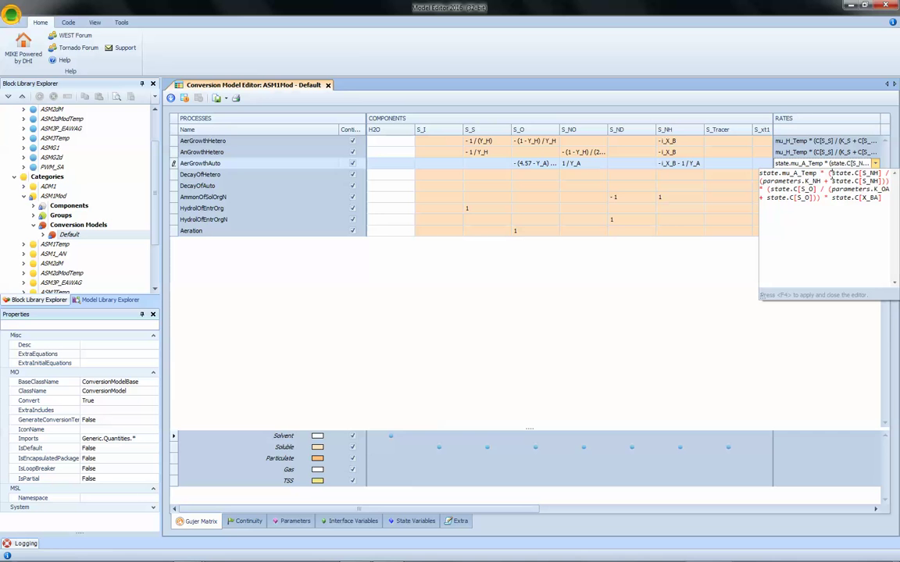
{"action": "type", "text": "*"}
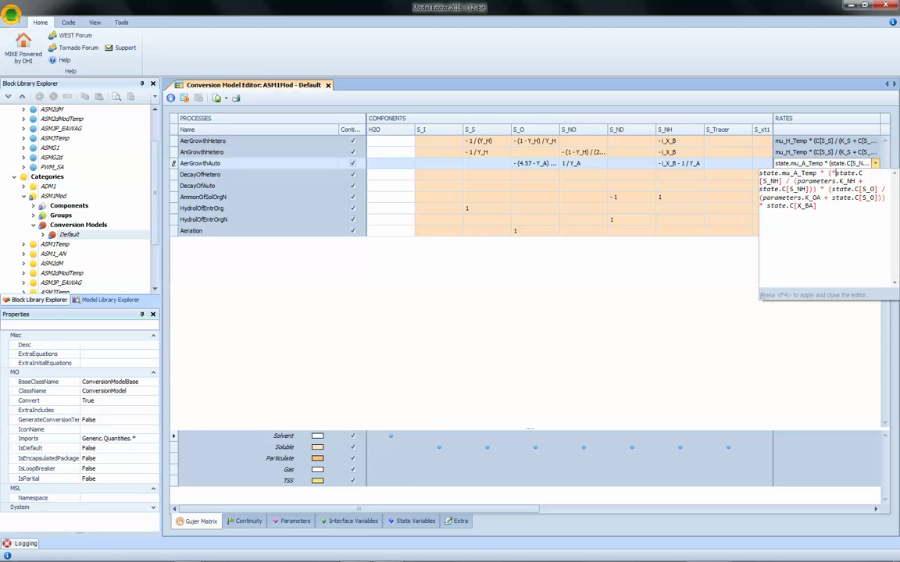
{"action": "key", "text": "BackSpace"}
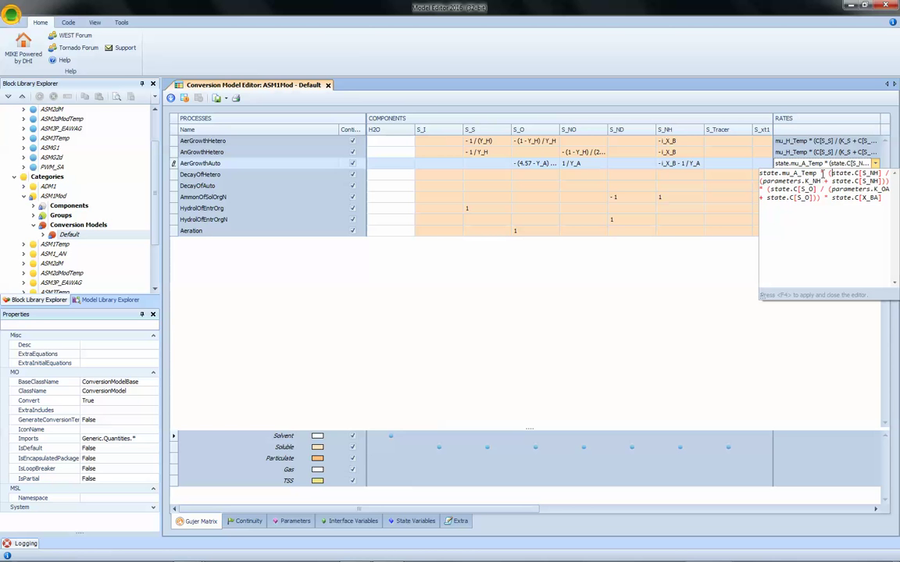
{"action": "left_click", "coordinate": [822, 174]}
{"action": "type", "text": "sta"}
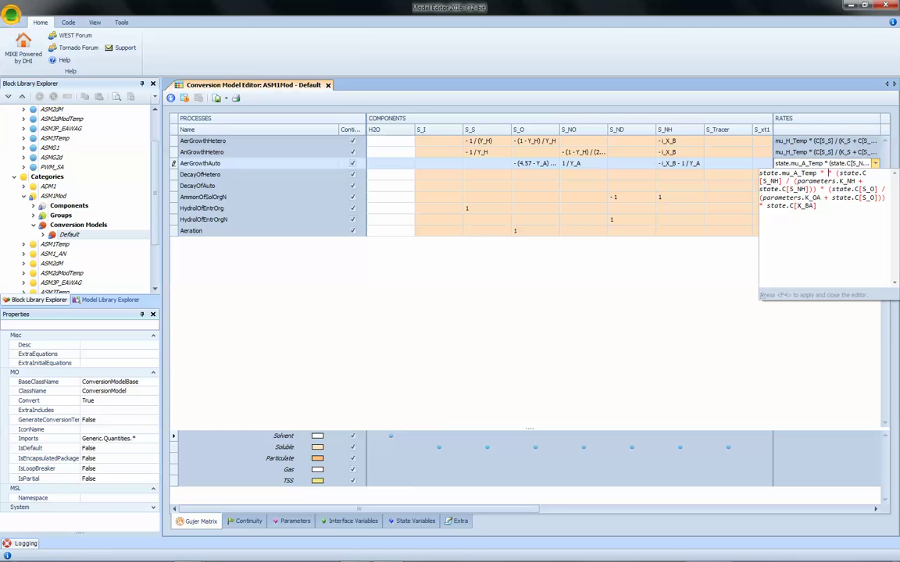
{"action": "type", "text": "te."}
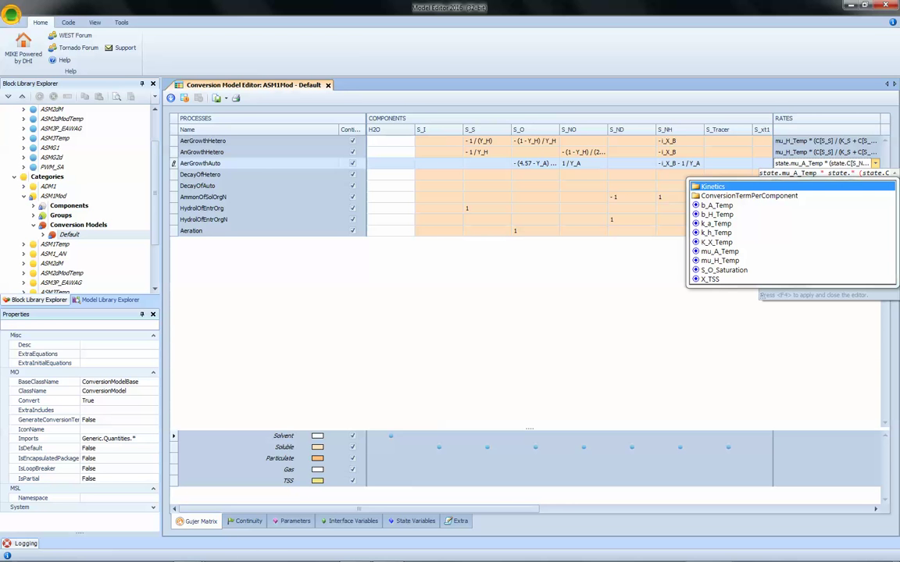
{"action": "key", "text": "Escape"}
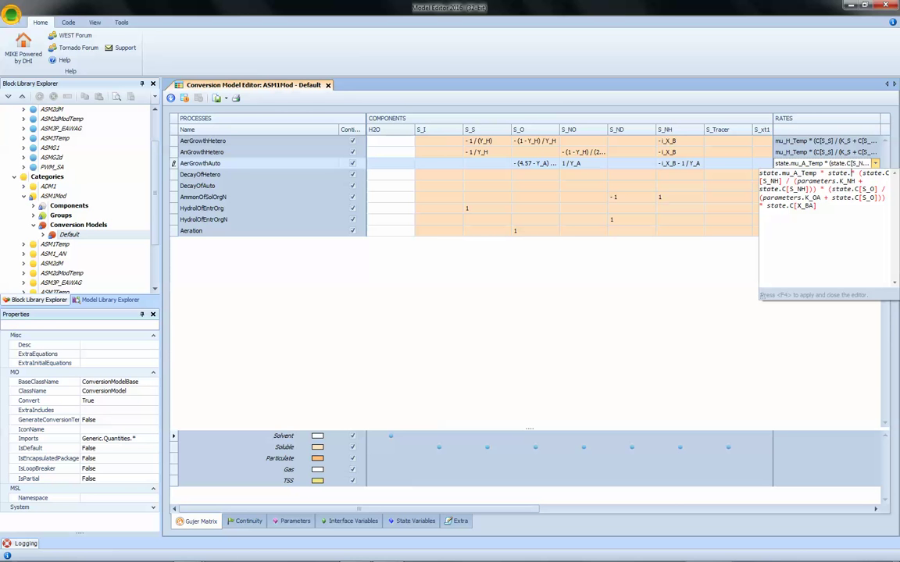
{"action": "type", "text": "I_"}
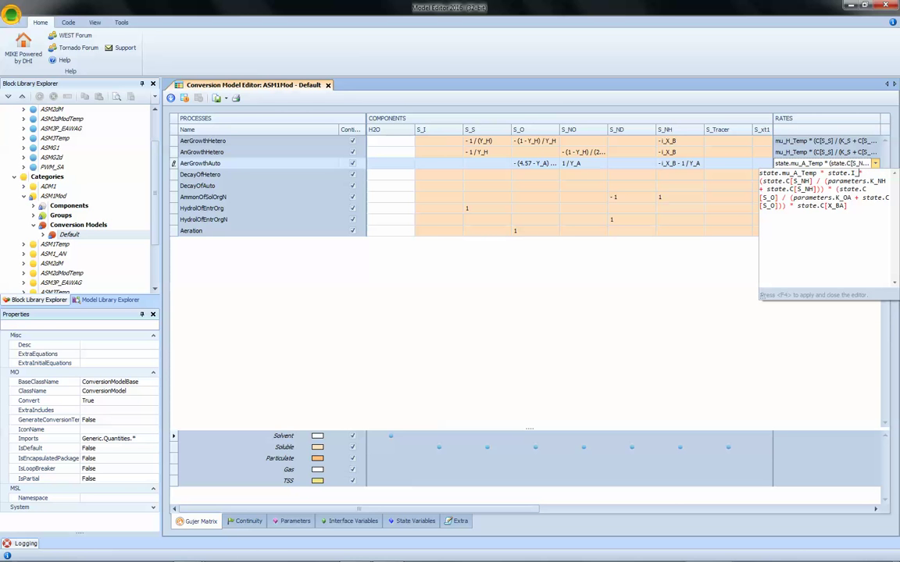
{"action": "type", "text": "S_xt1 *"}
{"action": "key", "text": "F4"}
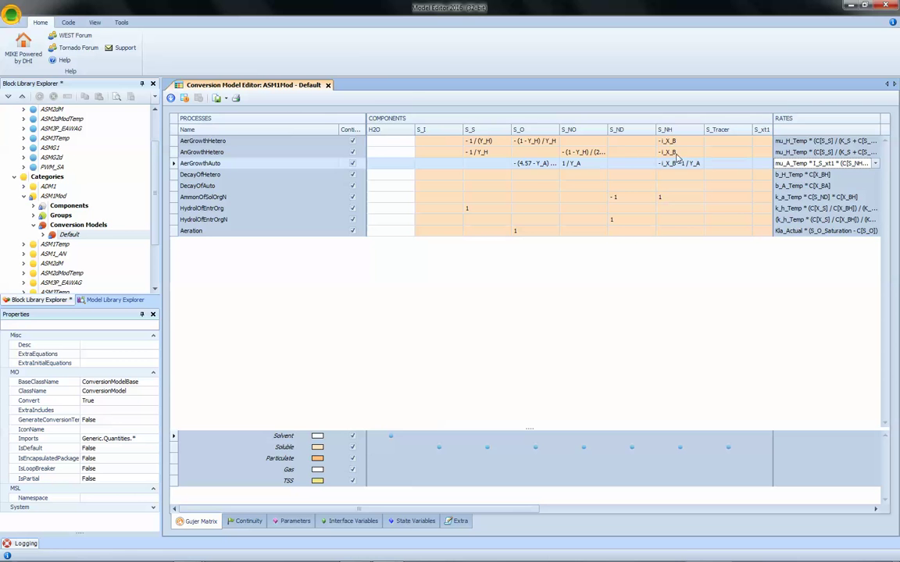
Check for undeclared quantities and create only the state variable I_S_xt1, excluding Kla_Actual, Temp_Actual and V.
{"action": "left_click", "coordinate": [186, 101]}
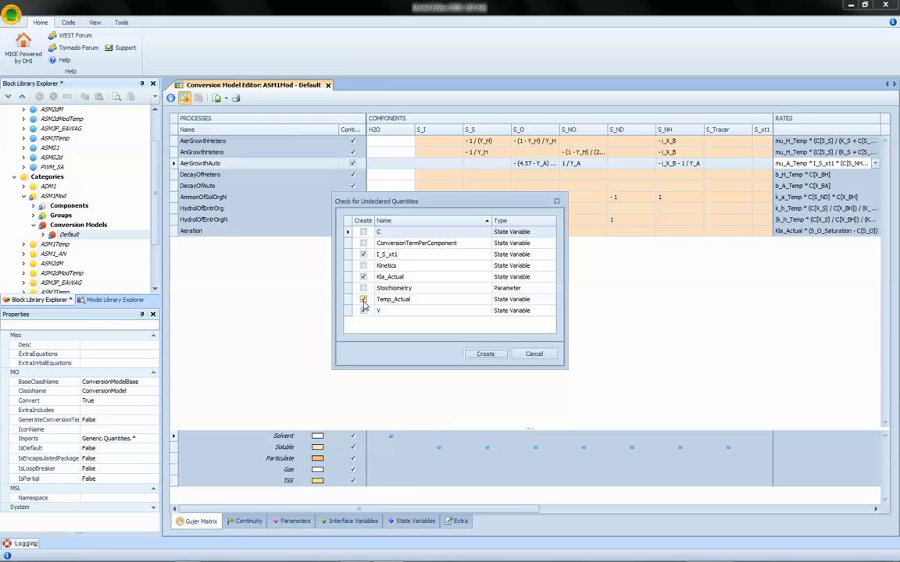
{"action": "left_click", "coordinate": [363, 299]}
{"action": "left_click", "coordinate": [363, 276]}
{"action": "left_click", "coordinate": [363, 310]}
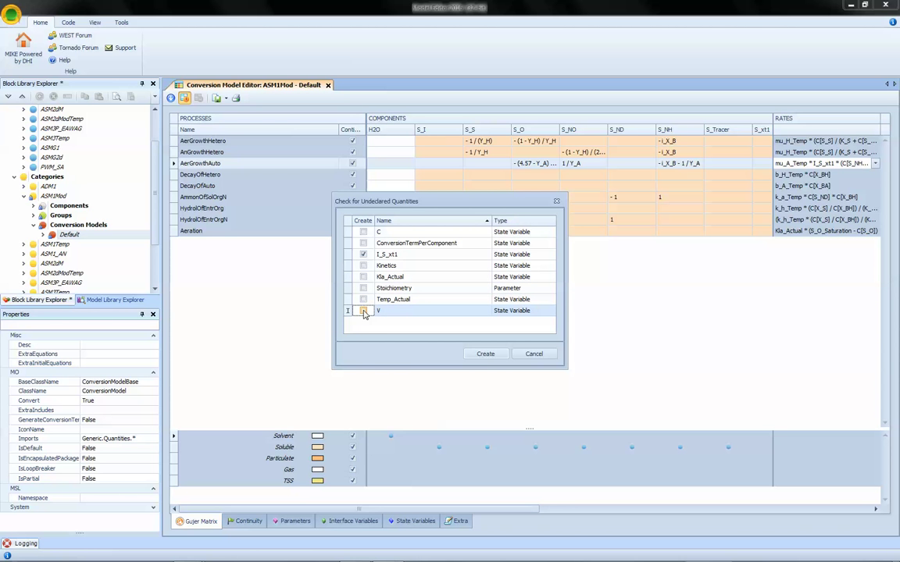
{"action": "left_click", "coordinate": [485, 355]}
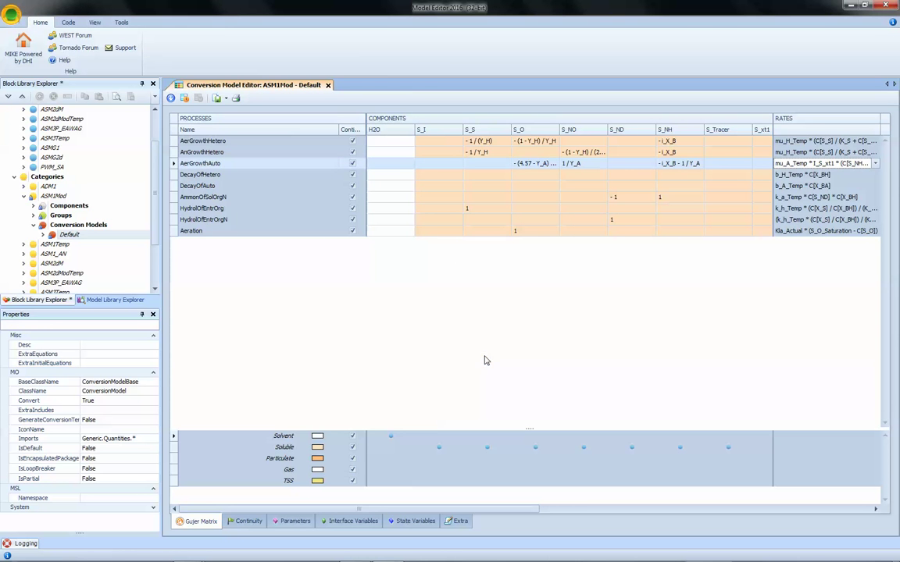
Set the type of state variable I_S_xt1 to InhibitionTerm and clear its value.
{"action": "left_click", "coordinate": [414, 522]}
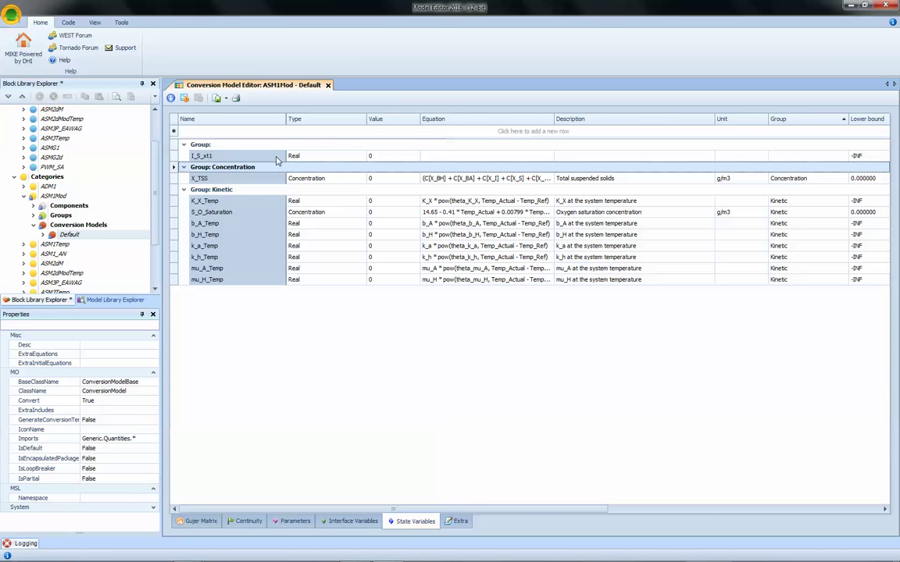
{"action": "left_click", "coordinate": [312, 156]}
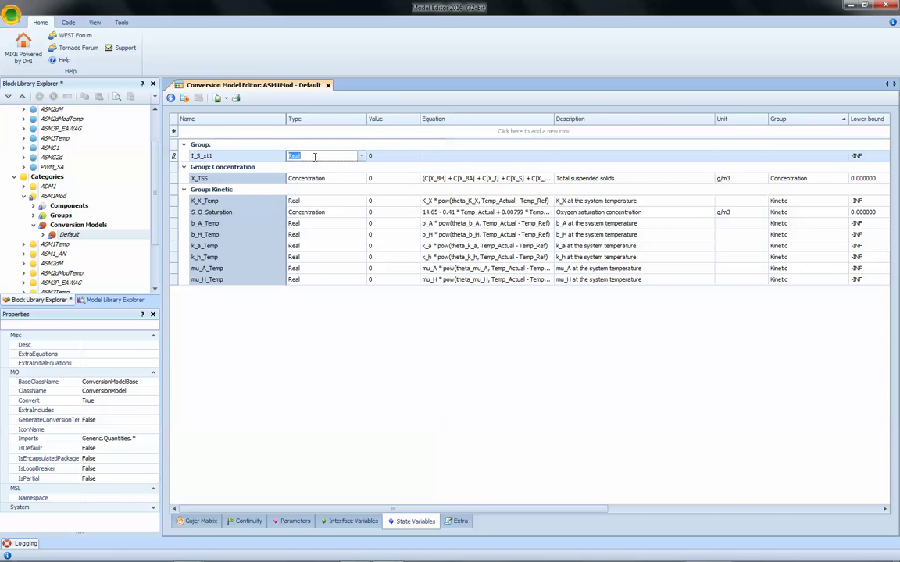
{"action": "type", "text": "Inh"}
{"action": "left_click", "coordinate": [371, 156]}
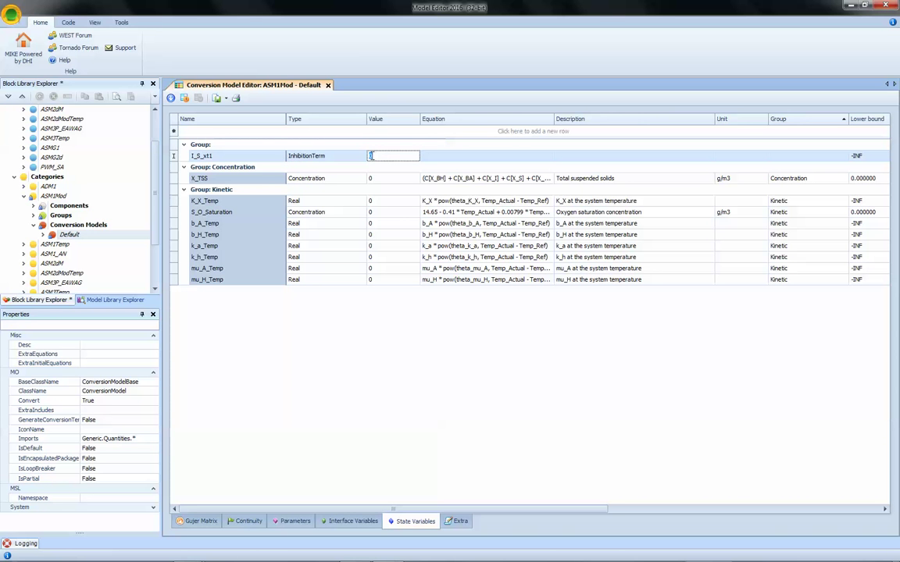
{"action": "key", "text": "BackSpace"}
Describe I_S_xt1 as "S_xt1 inhibitory effect on autotrophic growth".
{"action": "left_click", "coordinate": [567, 155]}
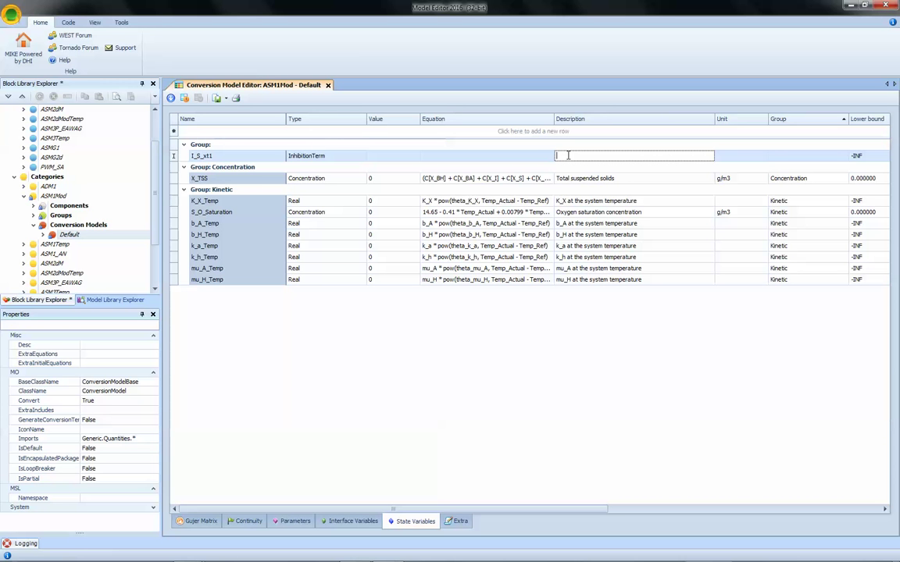
{"action": "type", "text": "S"}
{"action": "type", "text": "_xt1"}
{"action": "type", "text": " inhib"}
{"action": "type", "text": "itory effect"}
{"action": "type", "text": " on auto"}
{"action": "type", "text": "trophic "}
{"action": "type", "text": "biom"}
{"action": "key", "text": "BackSpace"}
{"action": "key", "text": "BackSpace"}
{"action": "key", "text": "BackSpace"}
{"action": "key", "text": "BackSpace"}
{"action": "type", "text": "growth"}
Assign I_S_xt1 to the Kinetic group and enable its visibility (eye) flag.
{"action": "left_click", "coordinate": [781, 156]}
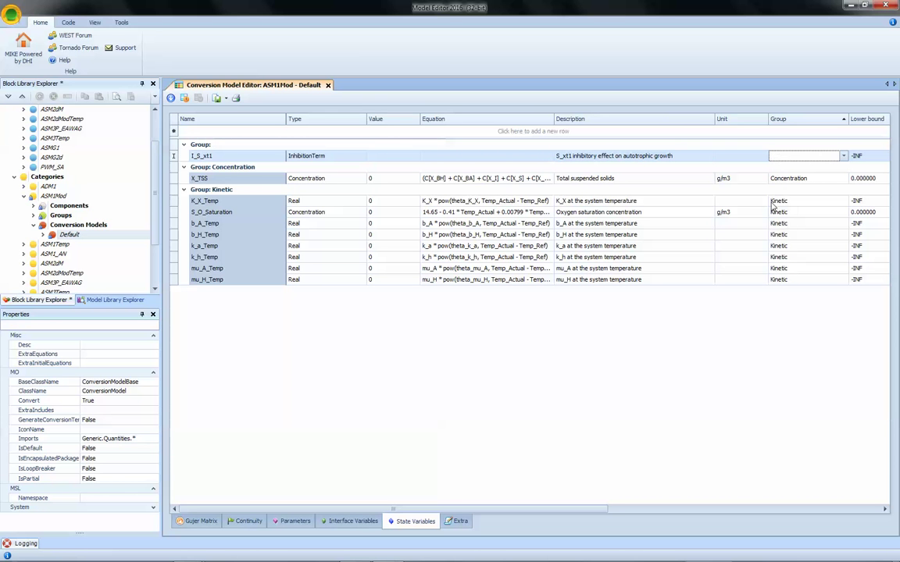
{"action": "type", "text": "Kinetic"}
{"action": "left_click_drag", "start_coordinate": [590, 512], "coordinate": [789, 469]}
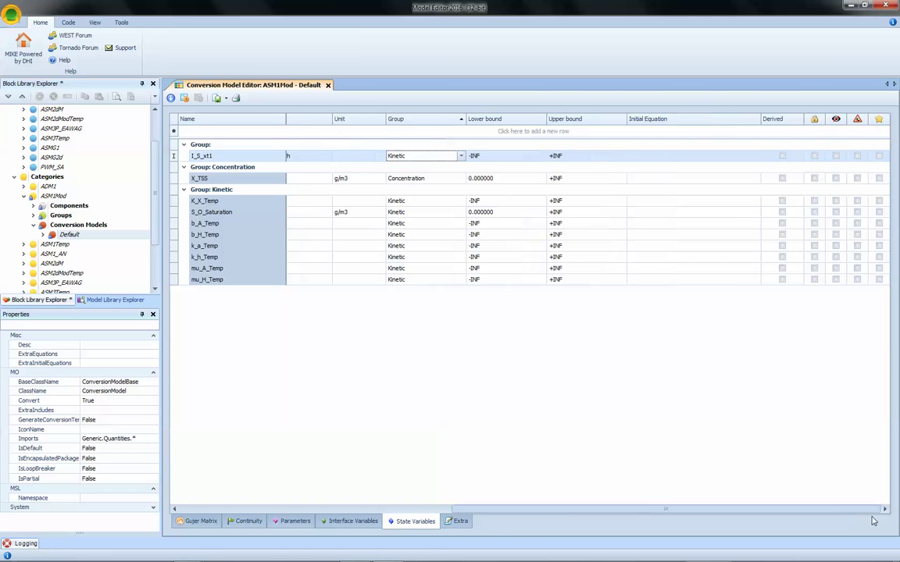
{"action": "left_click", "coordinate": [835, 155]}
{"action": "left_click", "coordinate": [836, 155]}
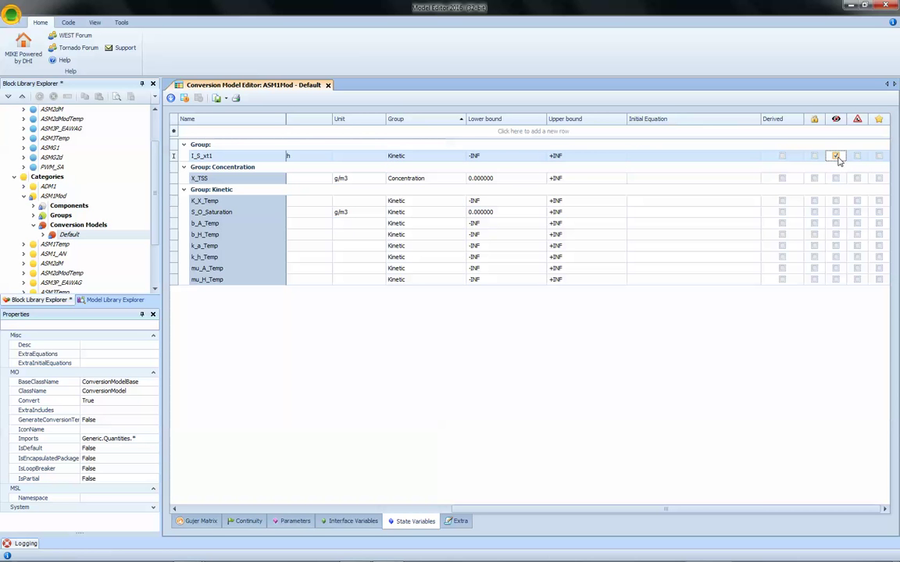
{"action": "left_click", "coordinate": [569, 318]}
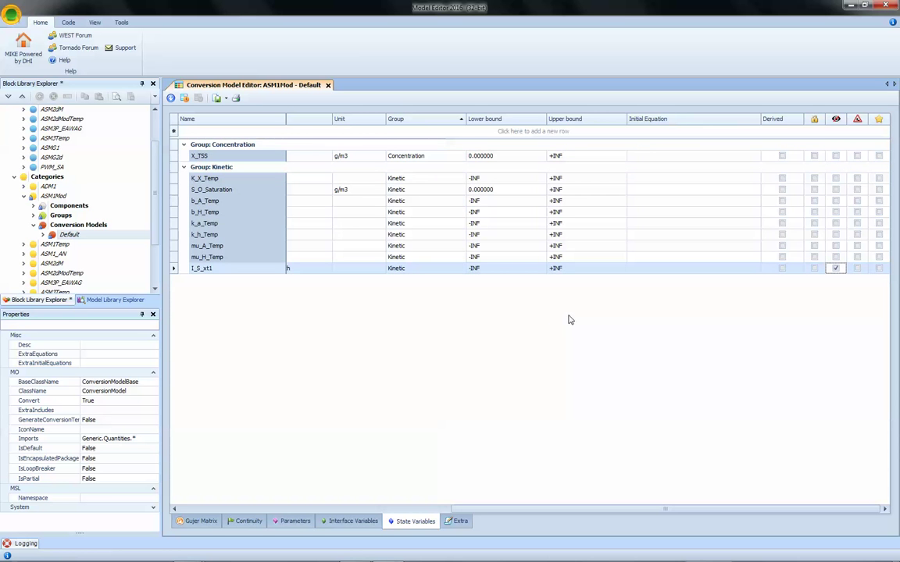
Begin the equation of I_S_xt1 with parameters.K_S_xt1 as the numerator and copy that term.
{"action": "left_click_drag", "start_coordinate": [488, 510], "coordinate": [266, 510]}
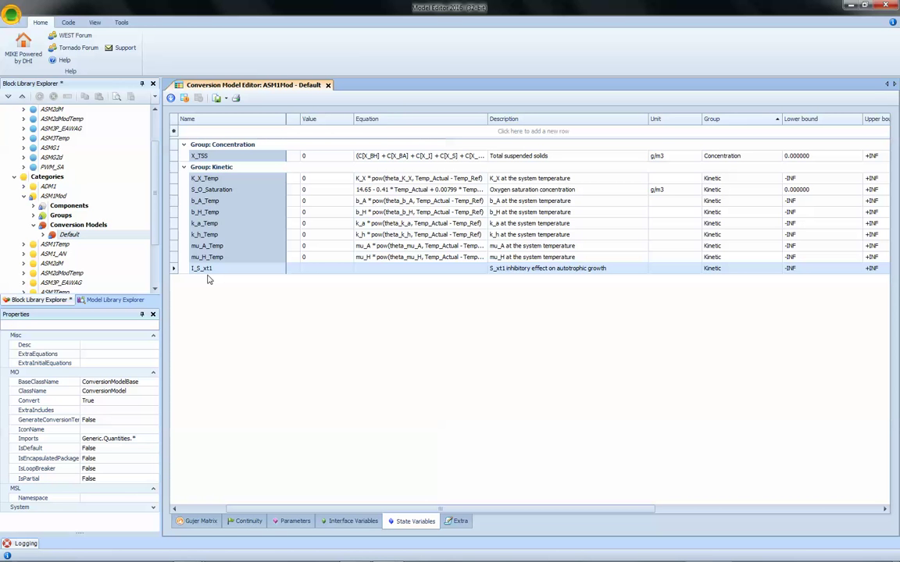
{"action": "left_click", "coordinate": [383, 270]}
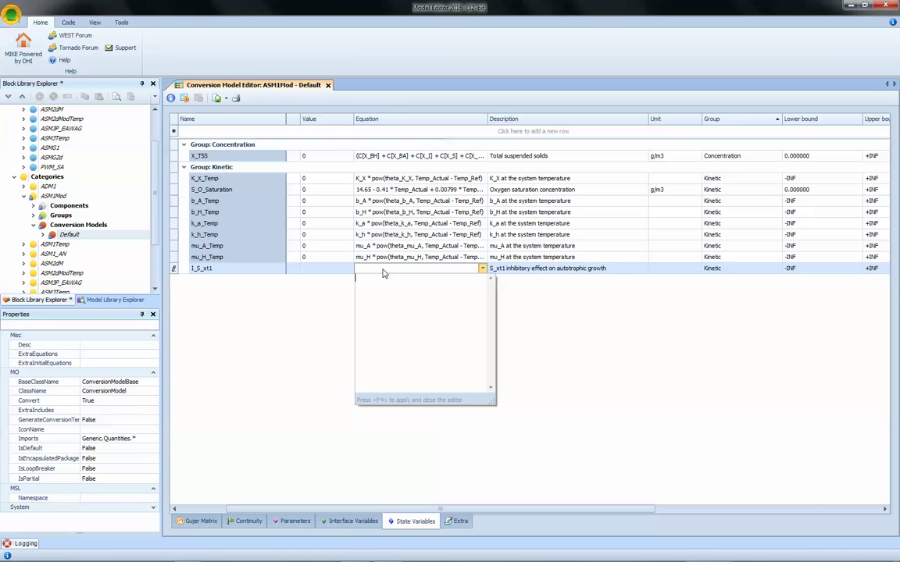
{"action": "left_click", "coordinate": [304, 335]}
{"action": "left_click", "coordinate": [370, 270]}
{"action": "type", "text": "parameters"}
{"action": "type", "text": "."}
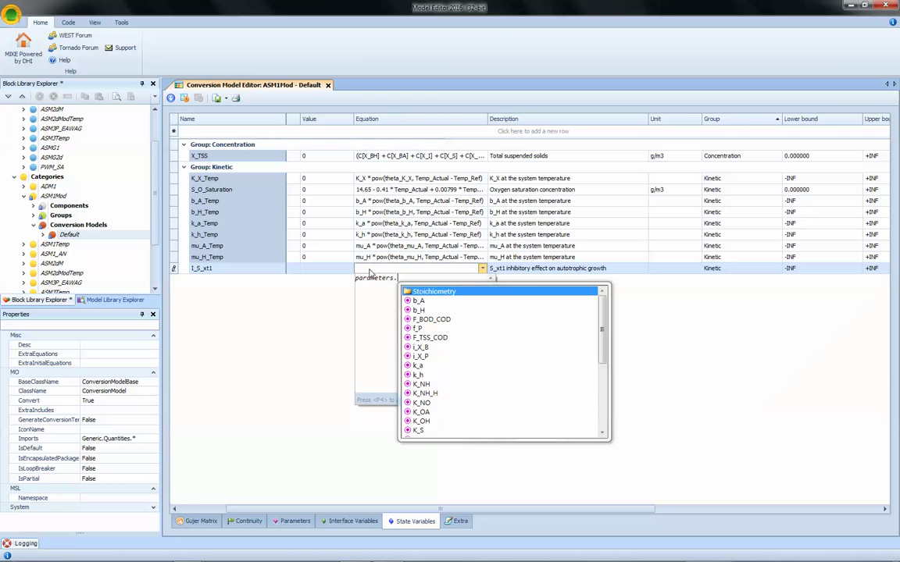
{"action": "key", "text": "Escape"}
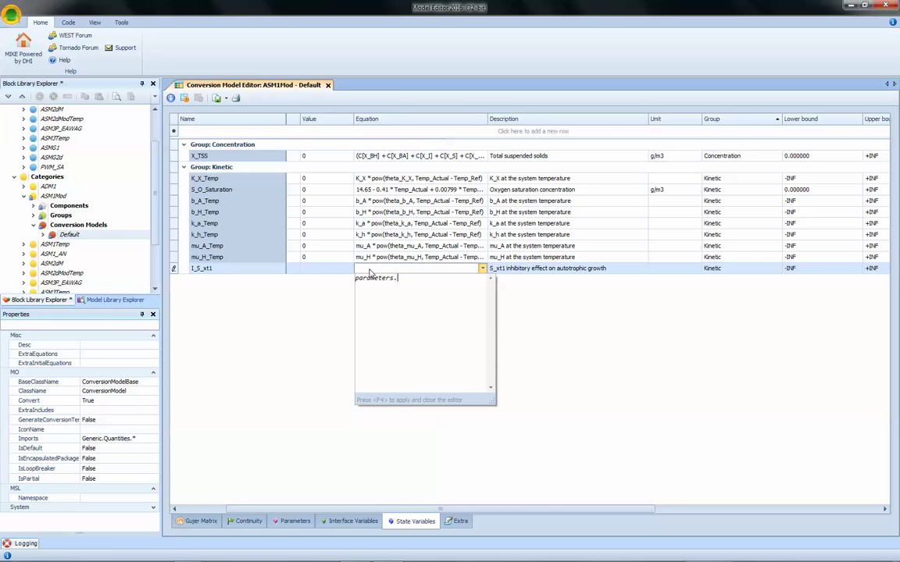
{"action": "type", "text": "K_S_xt1"}
{"action": "key", "text": "ctrl+shift+Left"}
{"action": "key", "text": "ctrl+shift+Left"}
{"action": "key", "text": "ctrl+shift+Left"}
{"action": "key", "text": "ctrl+c"}
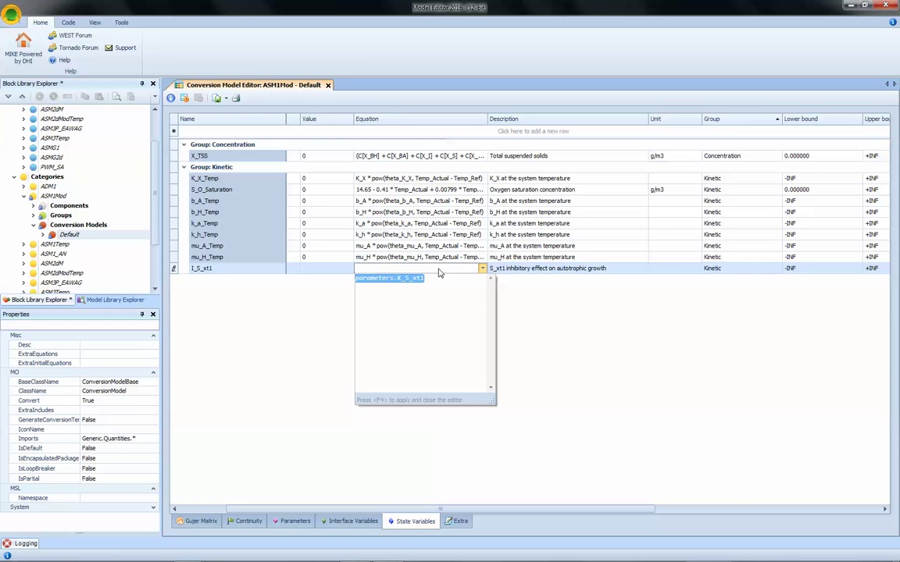
Complete the I_S_xt1 equation as parameters.K_S_xt1 / (parameters.K_S_xt1 + state.C[S_xt1]) and apply it.
{"action": "left_click", "coordinate": [446, 279]}
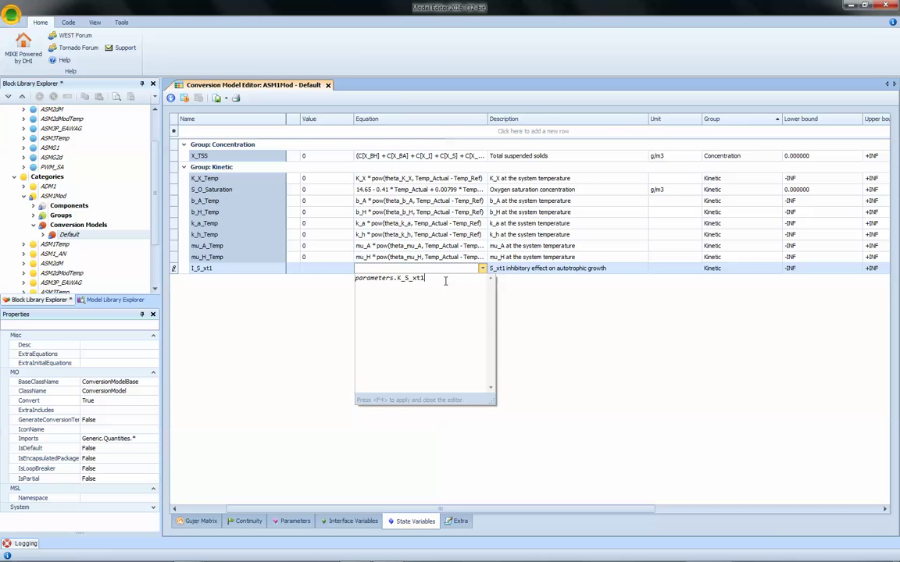
{"action": "type", "text": "/ ("}
{"action": "key", "text": "ctrl+v"}
{"action": "type", "text": "+ state."}
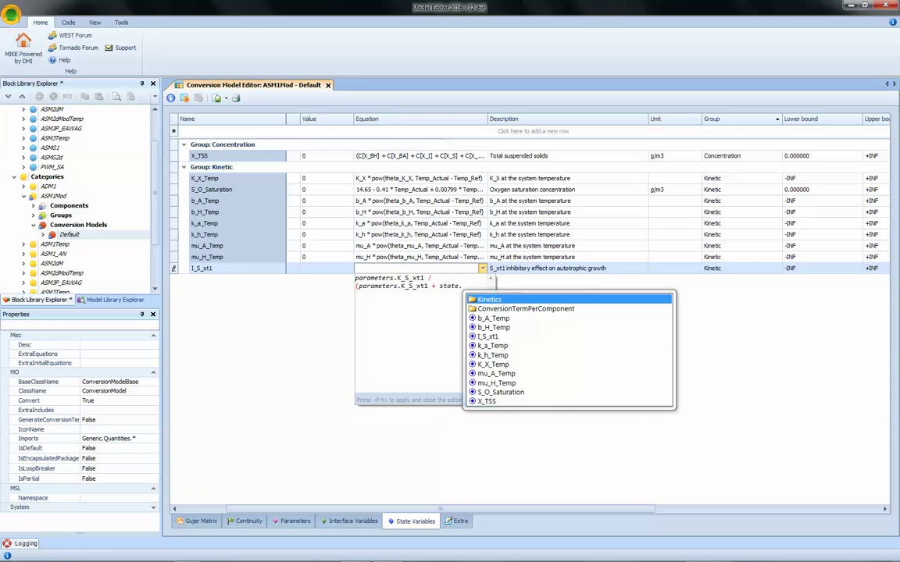
{"action": "key", "text": "Escape"}
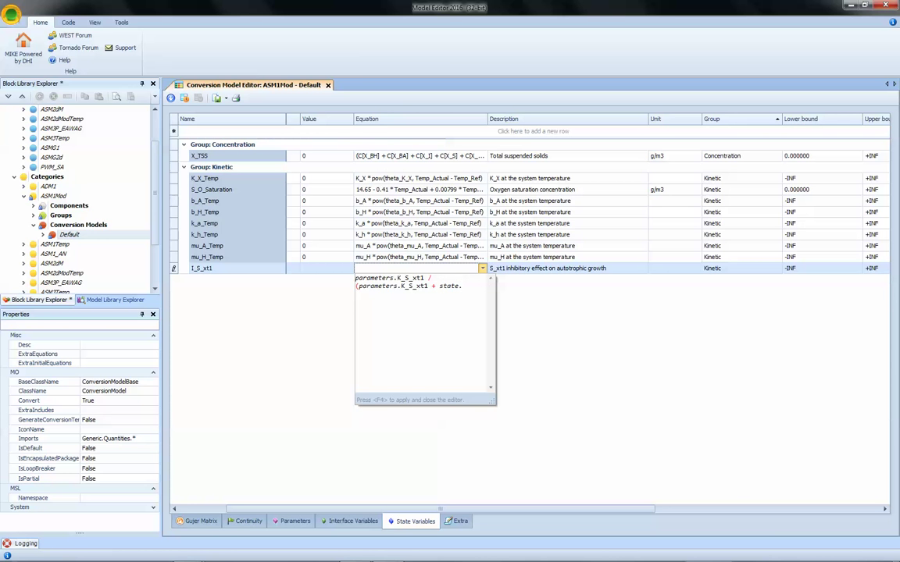
{"action": "type", "text": "C["}
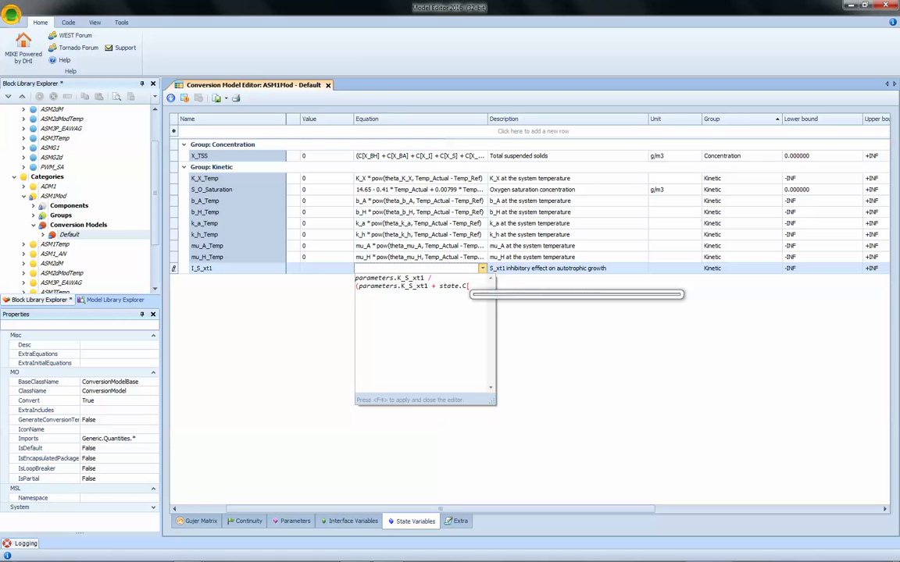
{"action": "type", "text": "S_xt1"}
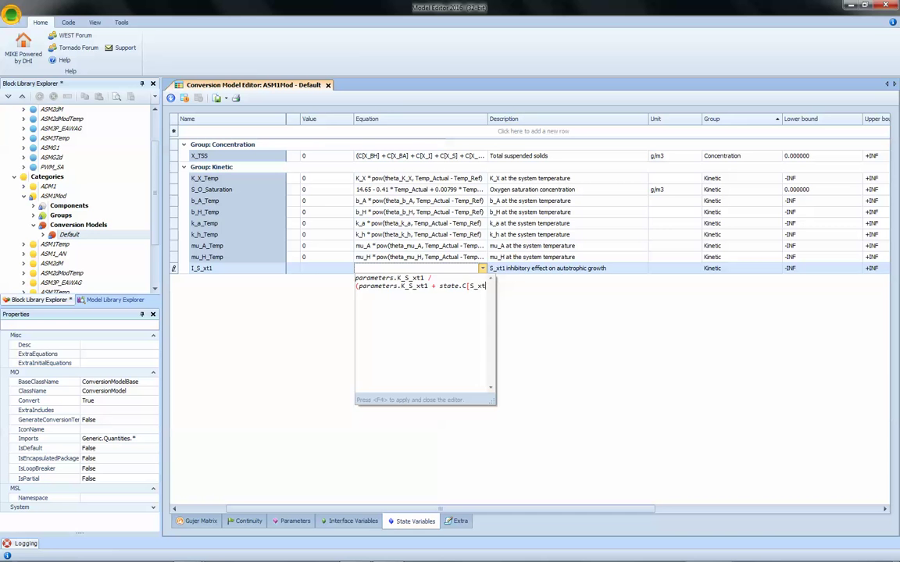
{"action": "key", "text": "BackSpace"}
{"action": "type", "text": "_1"}
{"action": "key", "text": "BackSpace"}
{"action": "key", "text": "BackSpace"}
{"action": "type", "text": "1])"}
{"action": "key", "text": "F4"}
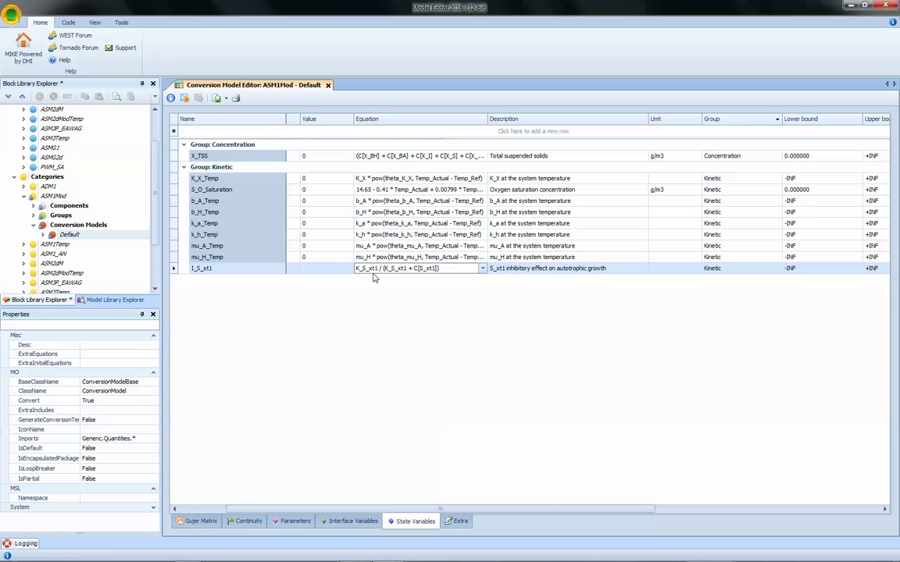
Check the model for undeclared quantities and create only the parameter K_S_xt1, excluding Kla_Actual, Temp_Actual and V.
{"action": "left_click", "coordinate": [185, 98]}
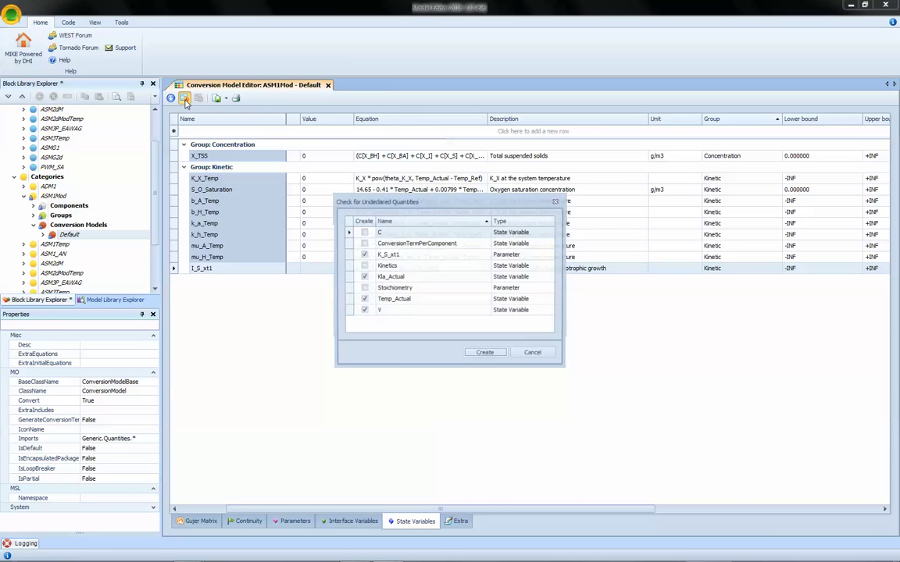
{"action": "left_click", "coordinate": [363, 277]}
{"action": "left_click", "coordinate": [363, 299]}
{"action": "left_click", "coordinate": [363, 310]}
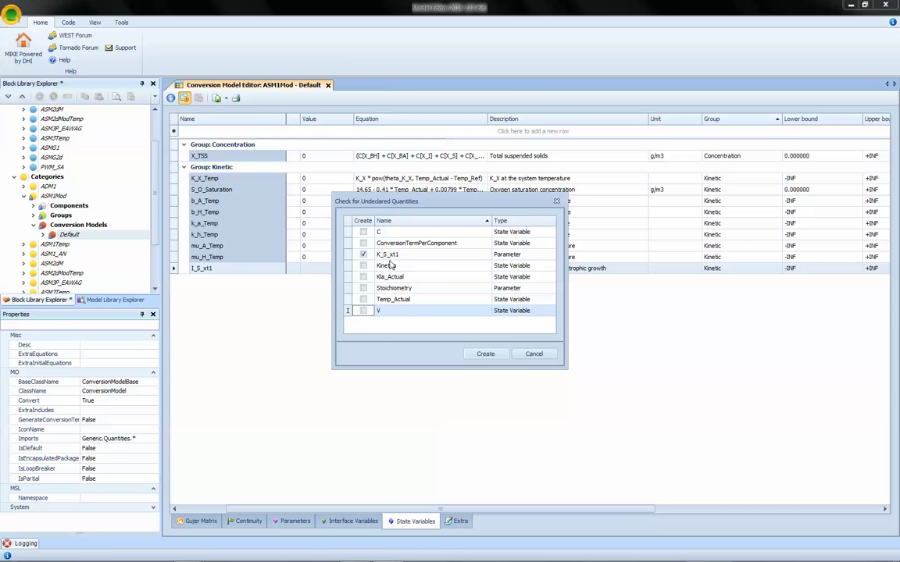
{"action": "left_click", "coordinate": [484, 356]}
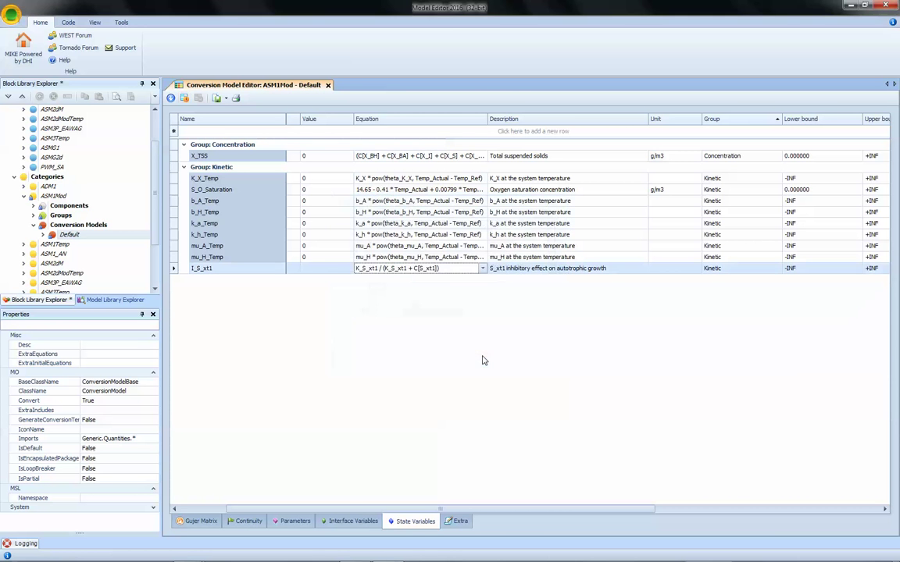
Set the type of parameter K_S_xt1 to SaturationCoefficient and its value to 20.
{"action": "left_click", "coordinate": [300, 523]}
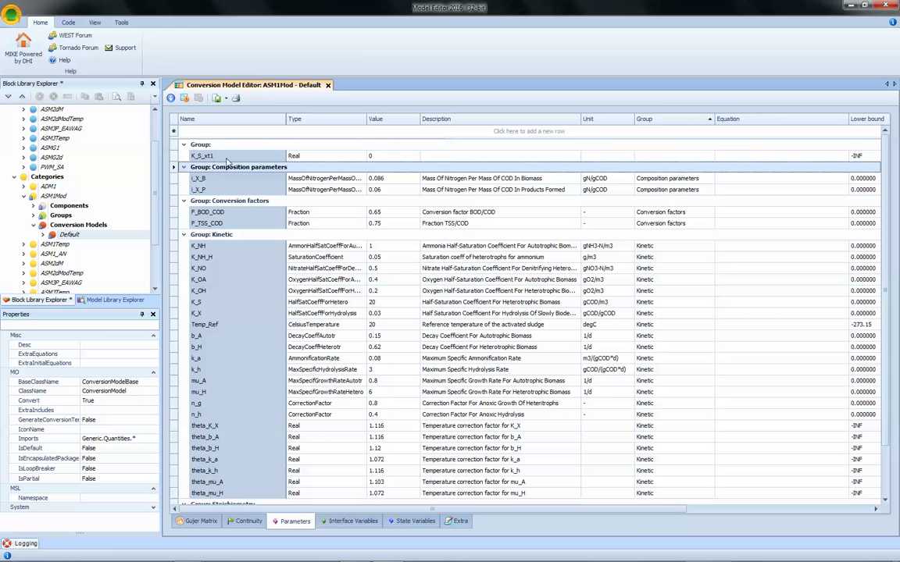
{"action": "left_click", "coordinate": [305, 156]}
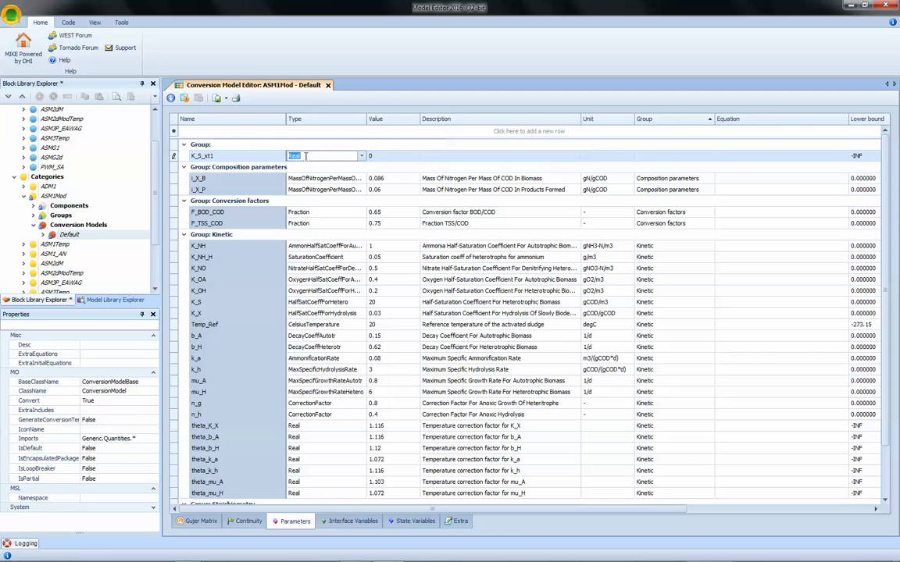
{"action": "type", "text": "SaturationCoefficient"}
{"action": "key", "text": "Tab"}
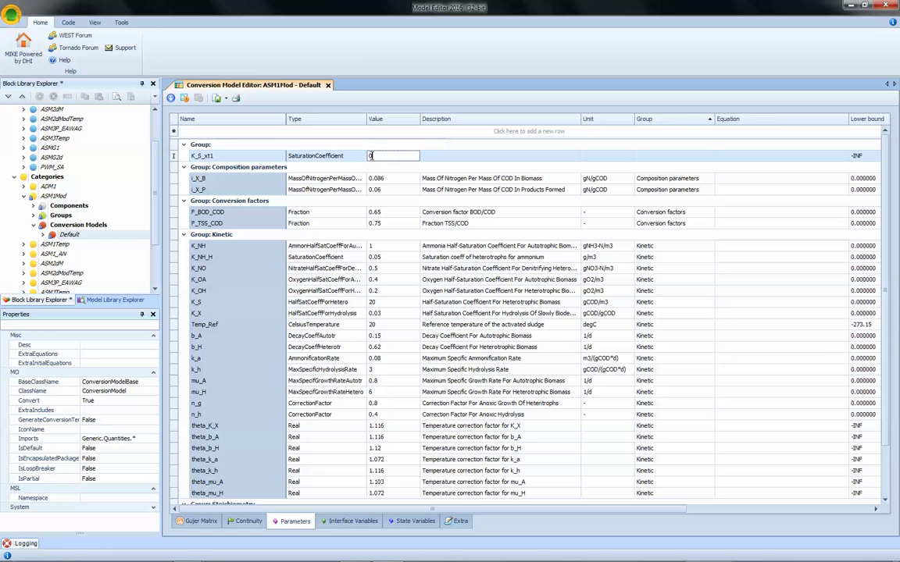
{"action": "type", "text": "20"}
Describe parameter K_S_xt1 as "S_xt1 inhibition coefficient for autotrophic growth".
{"action": "left_click", "coordinate": [504, 156]}
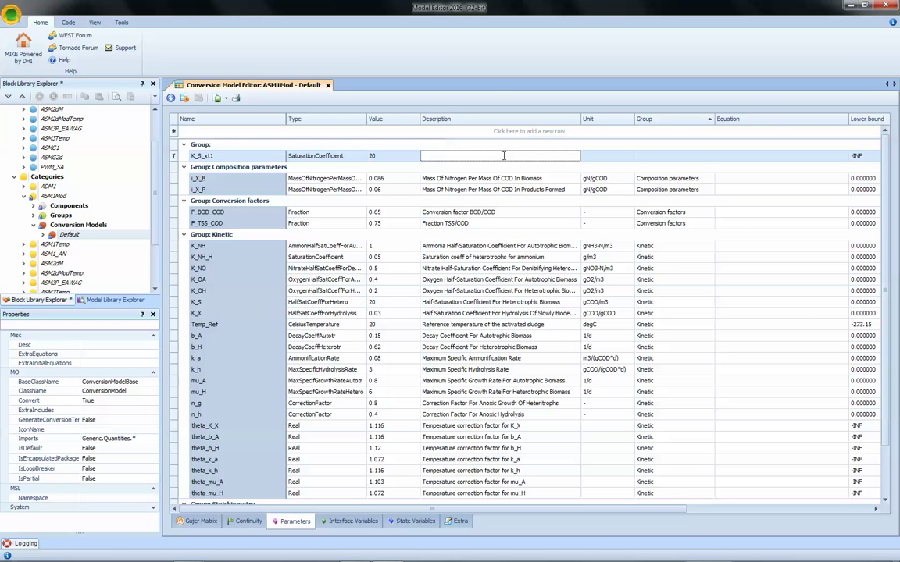
{"action": "type", "text": "S_xt1 inhibition coefficient for autotrph"}
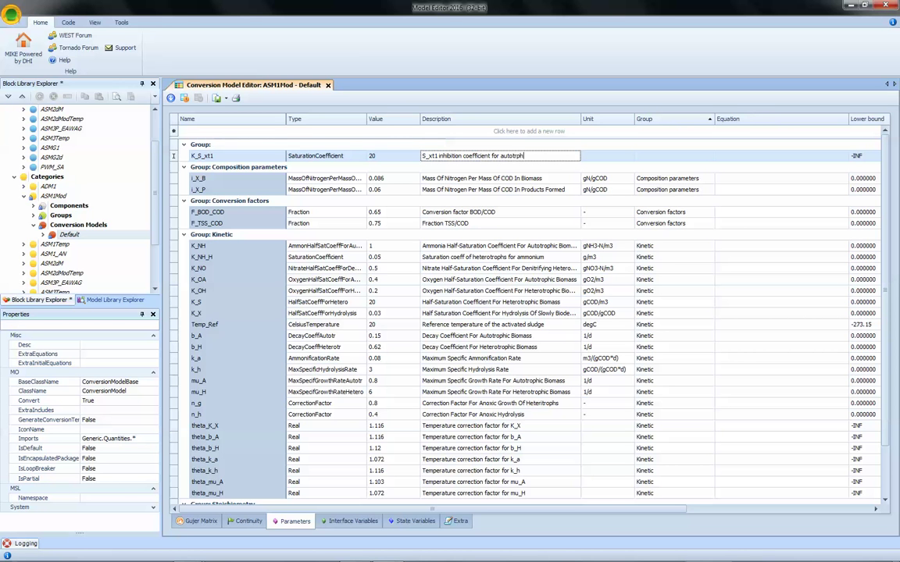
{"action": "key", "text": "BackSpace"}
{"action": "key", "text": "BackSpace"}
{"action": "type", "text": "ophic growth"}
{"action": "key", "text": "Tab"}
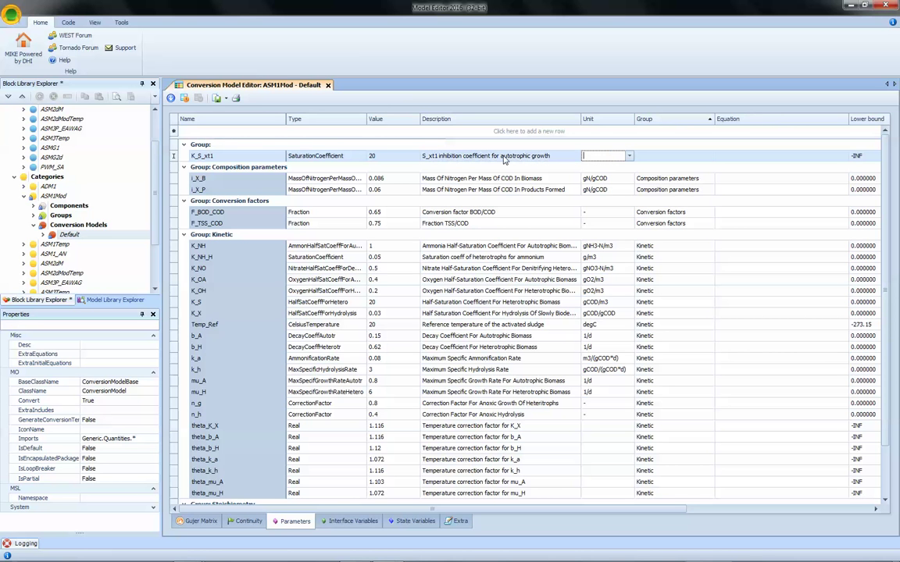
Assign parameter K_S_xt1 to the Kinetic group, leaving its unit empty.
{"action": "key", "text": "Tab"}
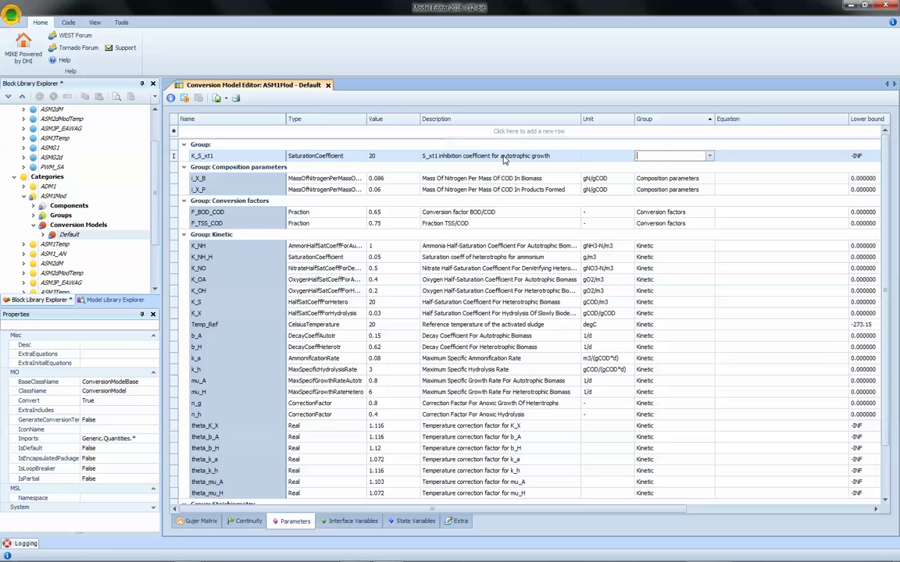
{"action": "type", "text": "Kinetic"}
{"action": "key", "text": "Return"}
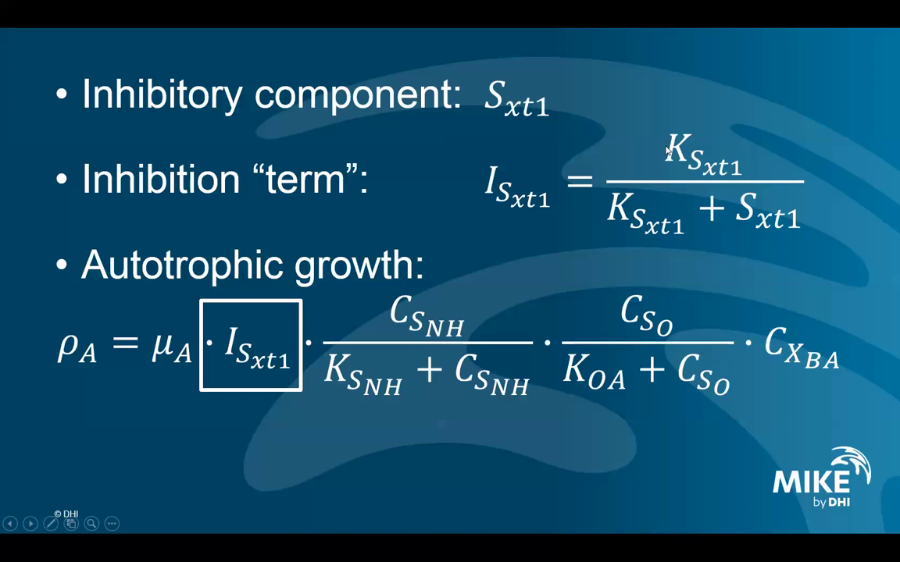
Switch back to Model Editor and generate the ASM1Mod conversion model in the WESTforOPTIMIZATION\Models location.
{"action": "key", "text": "alt+Tab"}
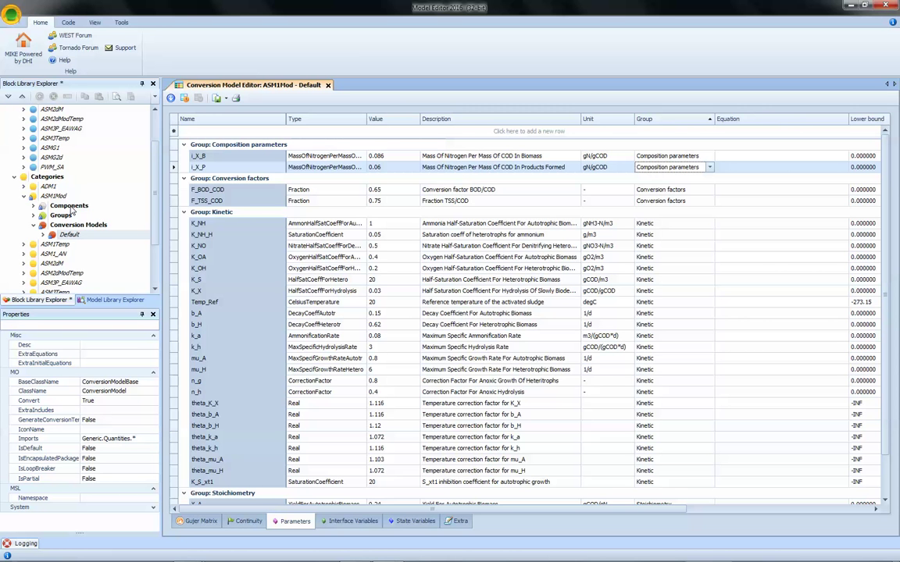
{"action": "left_click", "coordinate": [171, 99]}
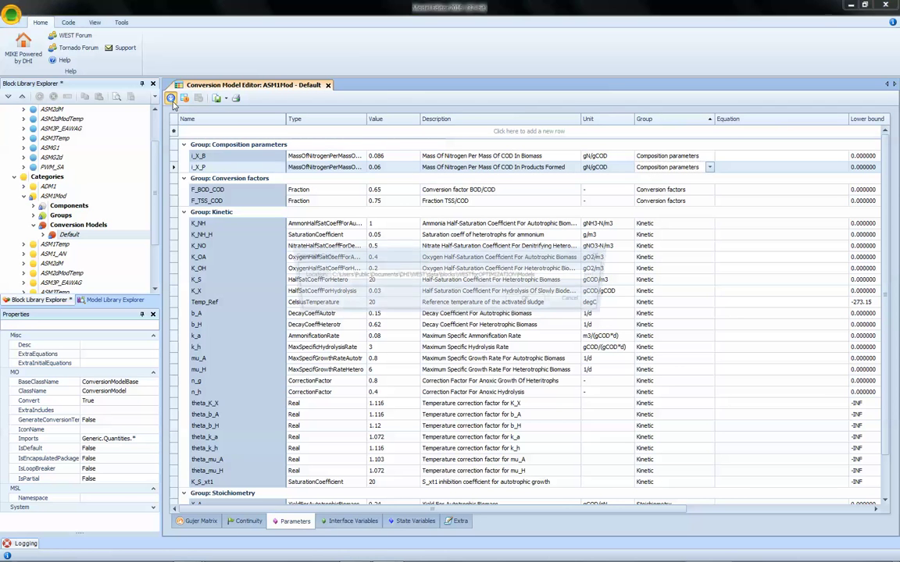
{"action": "left_click", "coordinate": [529, 300]}
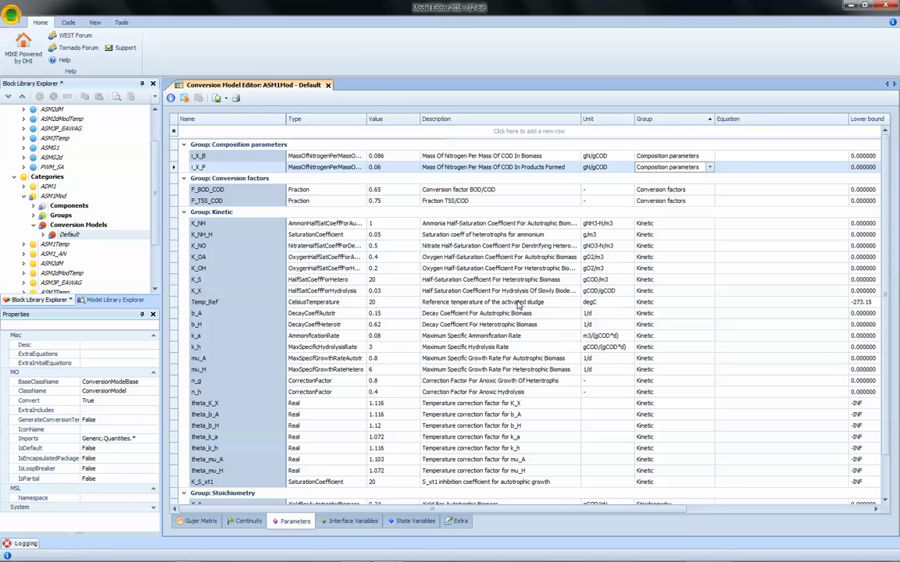
Save the block library and switch back to the presentation slide.
{"action": "left_click", "coordinate": [11, 19]}
{"action": "mouse_move", "coordinate": [35, 91]}
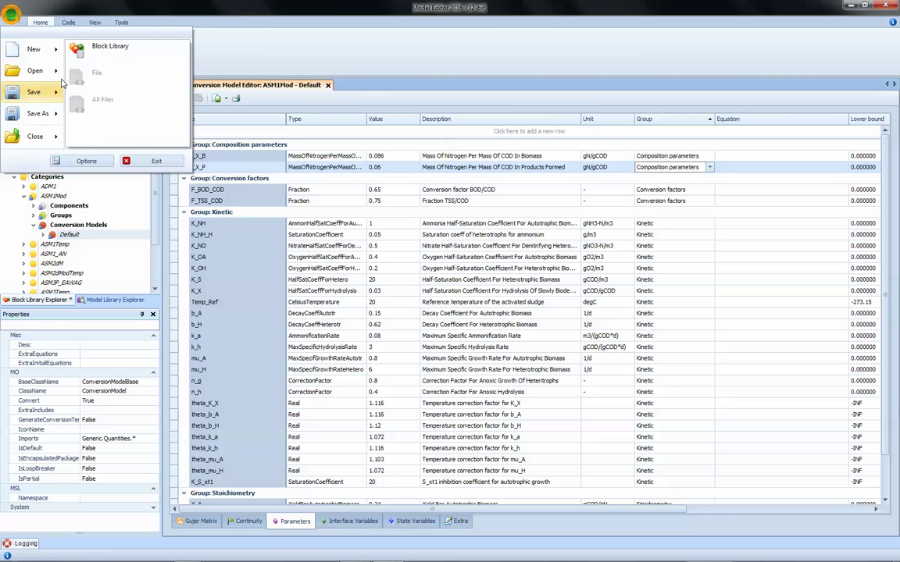
{"action": "left_click", "coordinate": [93, 58]}
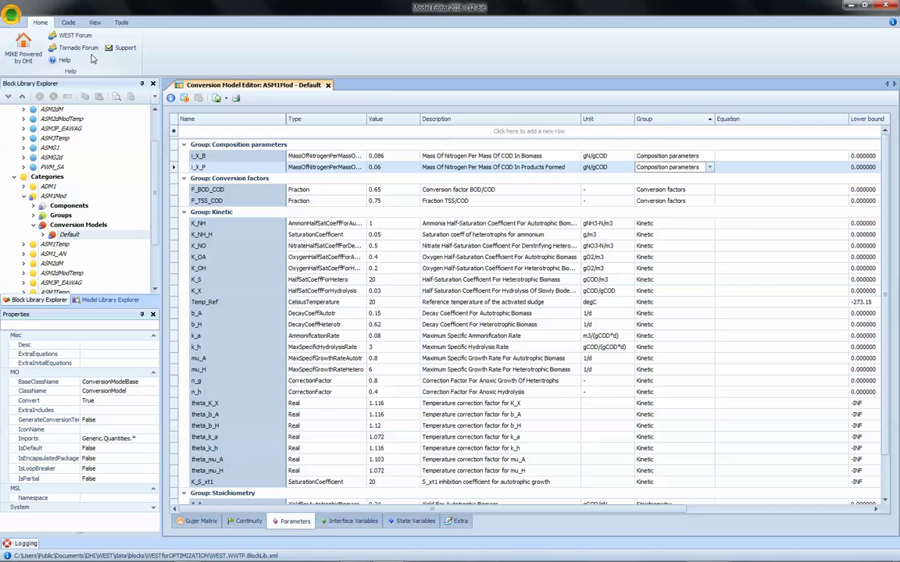
{"action": "key", "text": "alt+Tab"}
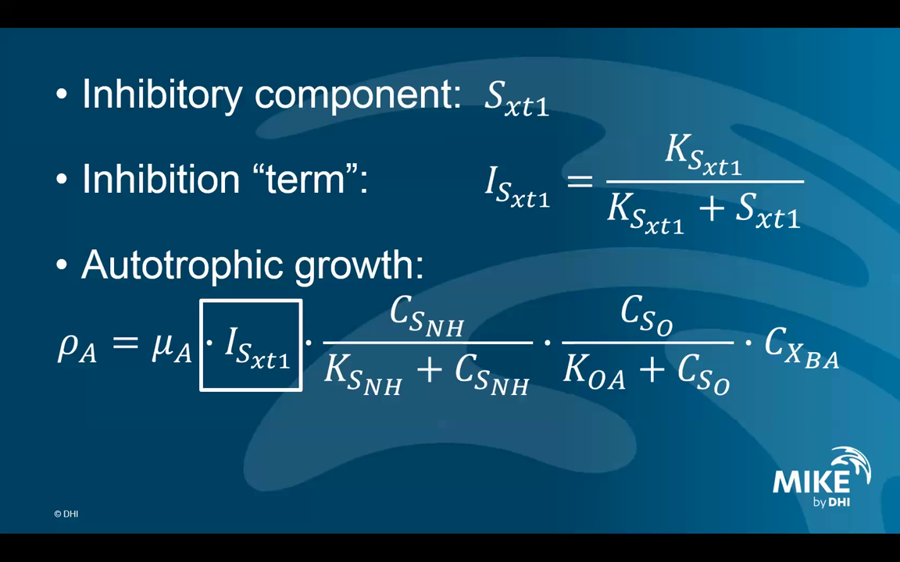